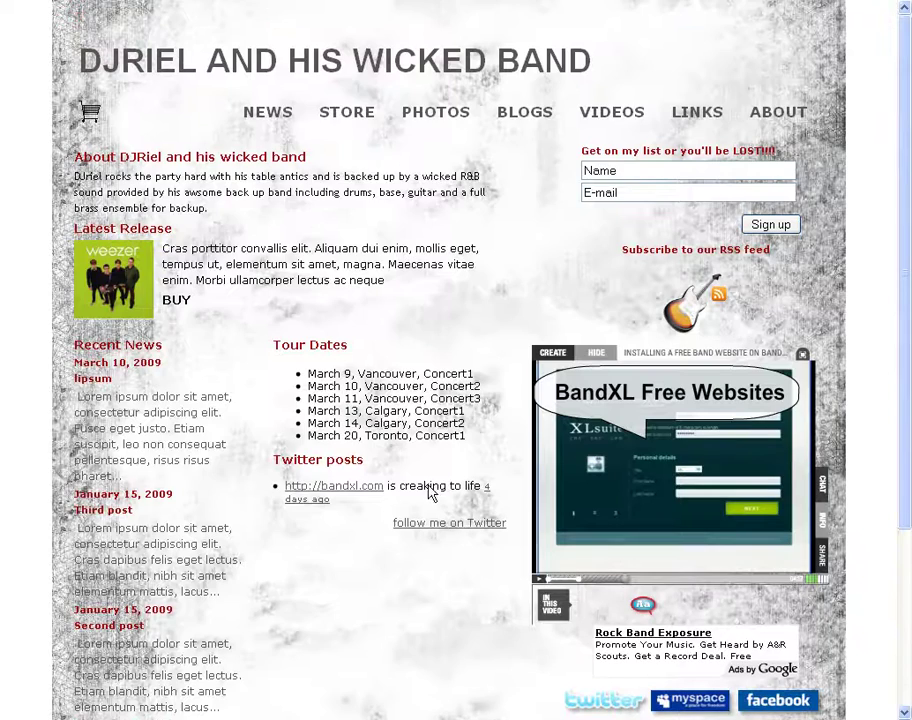
- Switch to XLsuite and review the Twitter, Flickr and Facebook ids in the landing page's account details
left_click(730, 1)
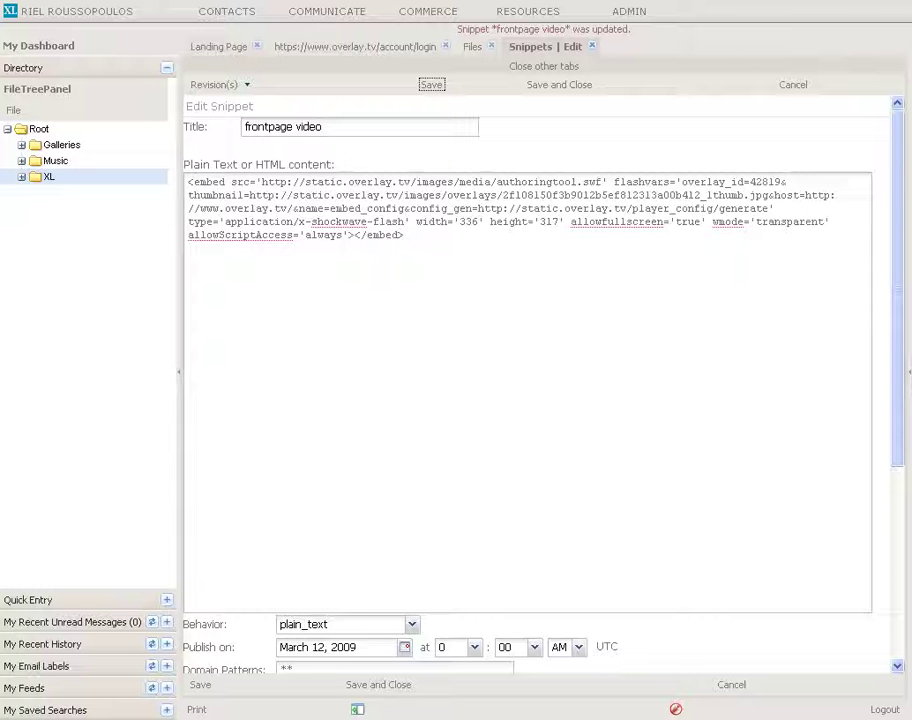
left_click(212, 48)
scroll(313, 539, "down", 8)
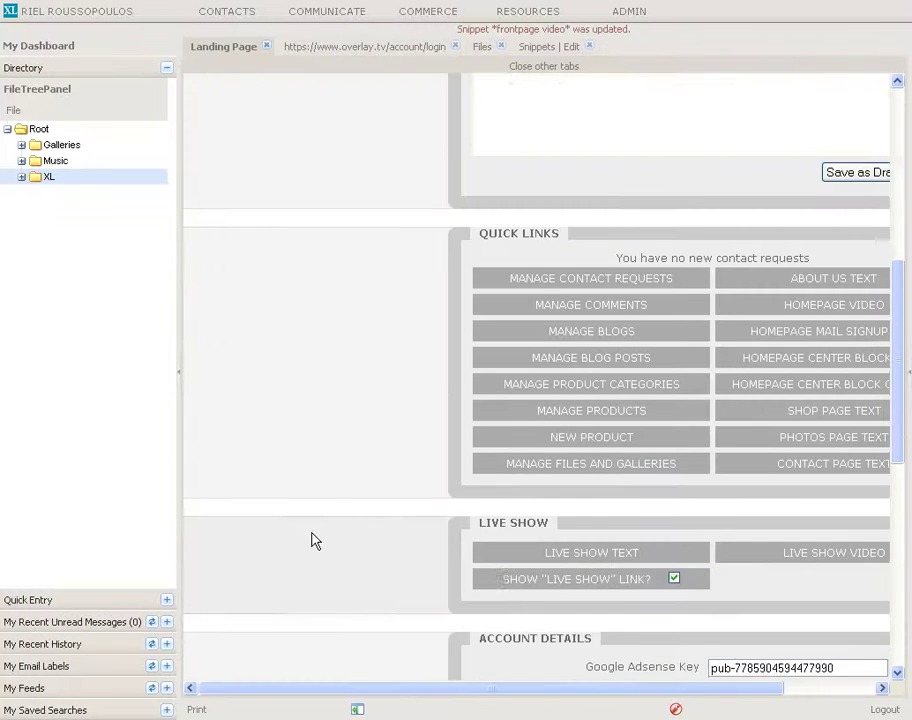
left_click_drag(485, 349, 534, 350)
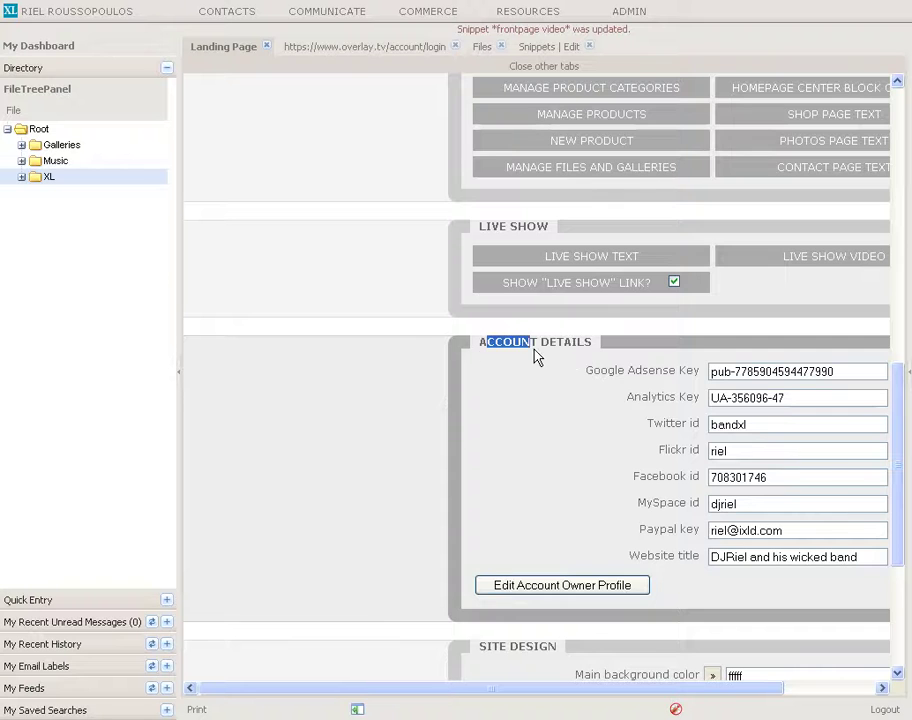
scroll(592, 357, "down", 1)
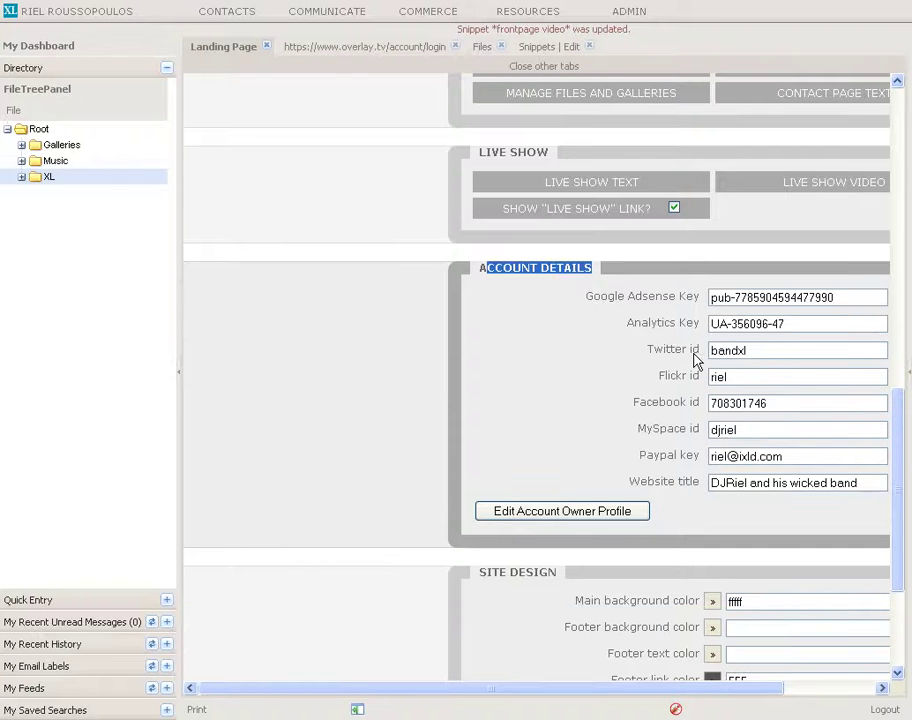
double_click(735, 347)
key("Tab")
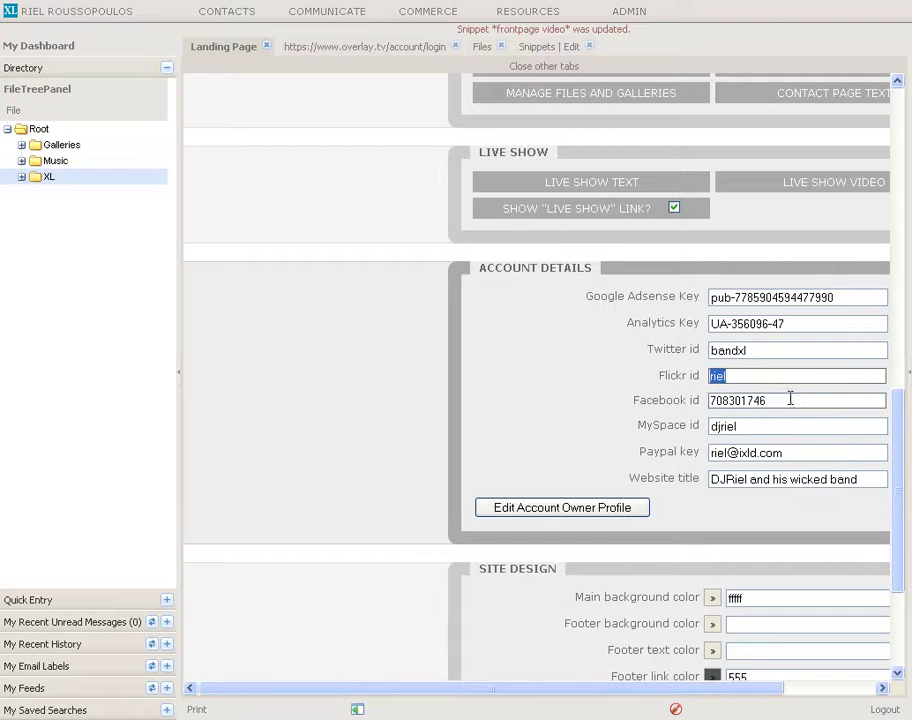
left_click_drag(770, 400, 638, 404)
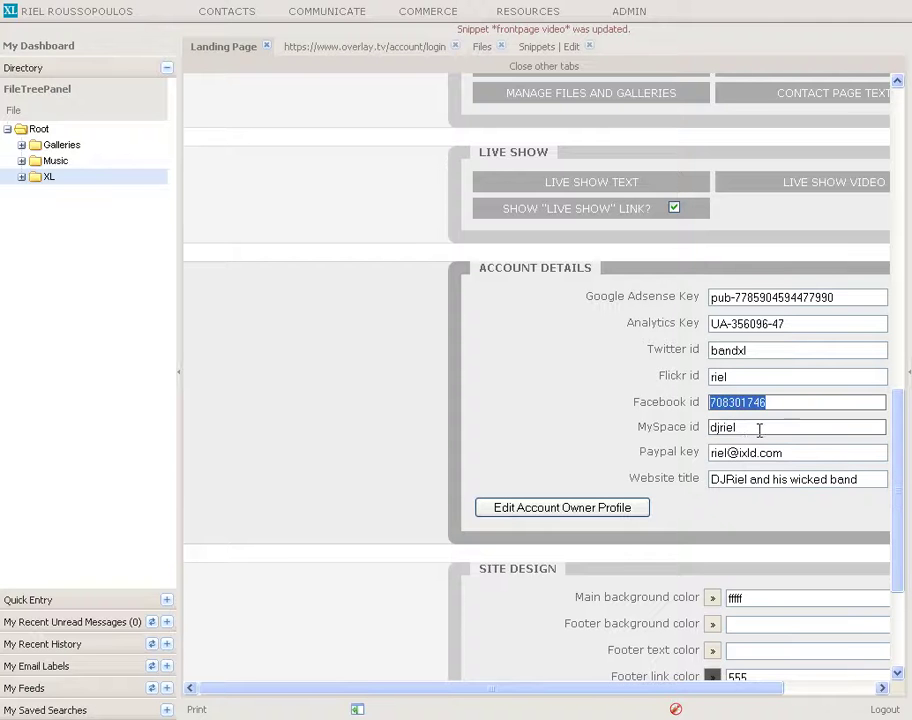
- Clear the MySpace id in the account details and save them
left_click_drag(760, 430, 664, 428)
key("Delete")
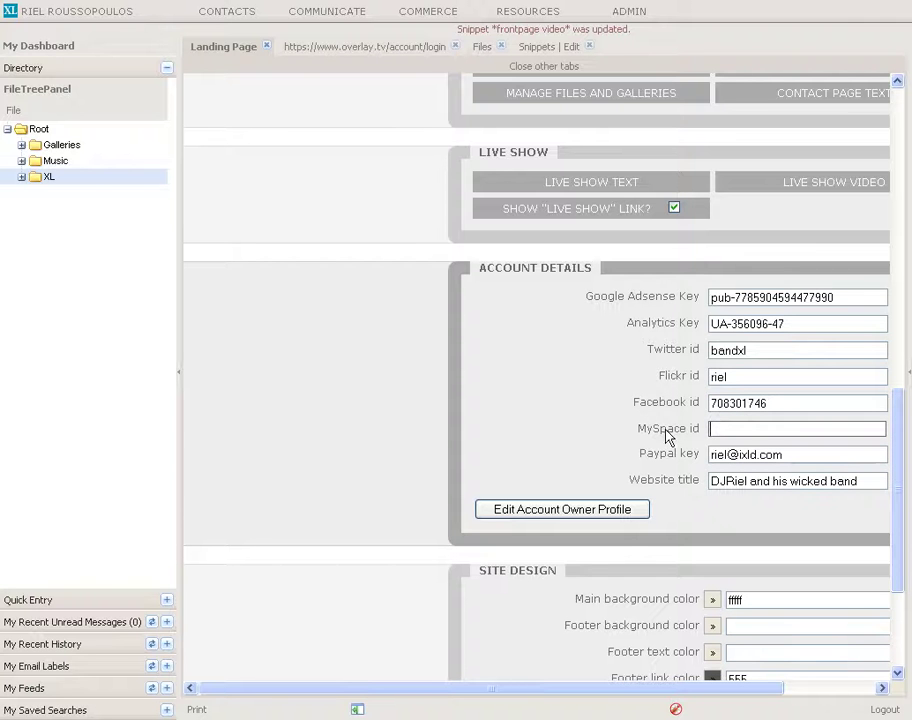
left_click_drag(554, 688, 651, 690)
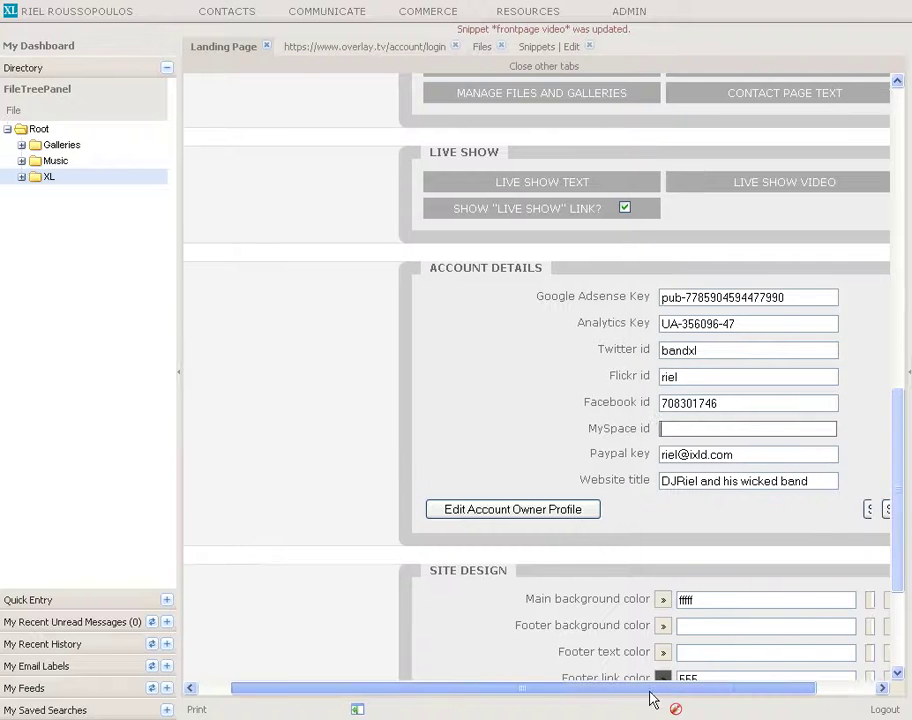
left_click(843, 511)
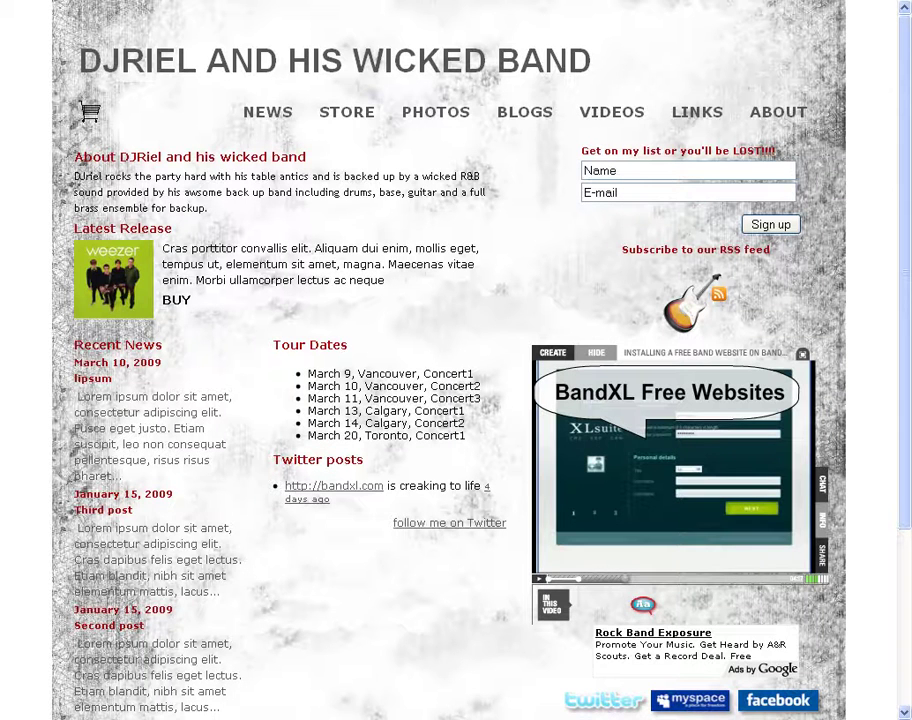
- Look over the band site's home page and BandXL's Free Band Website page
scroll(300, 170, "down", 2)
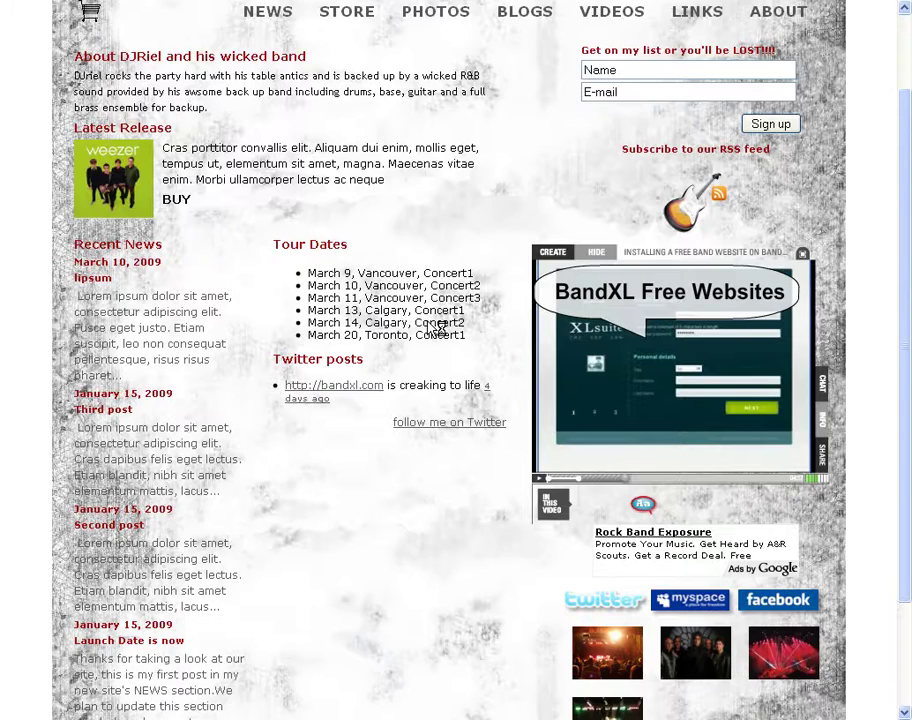
scroll(434, 326, "down", 5)
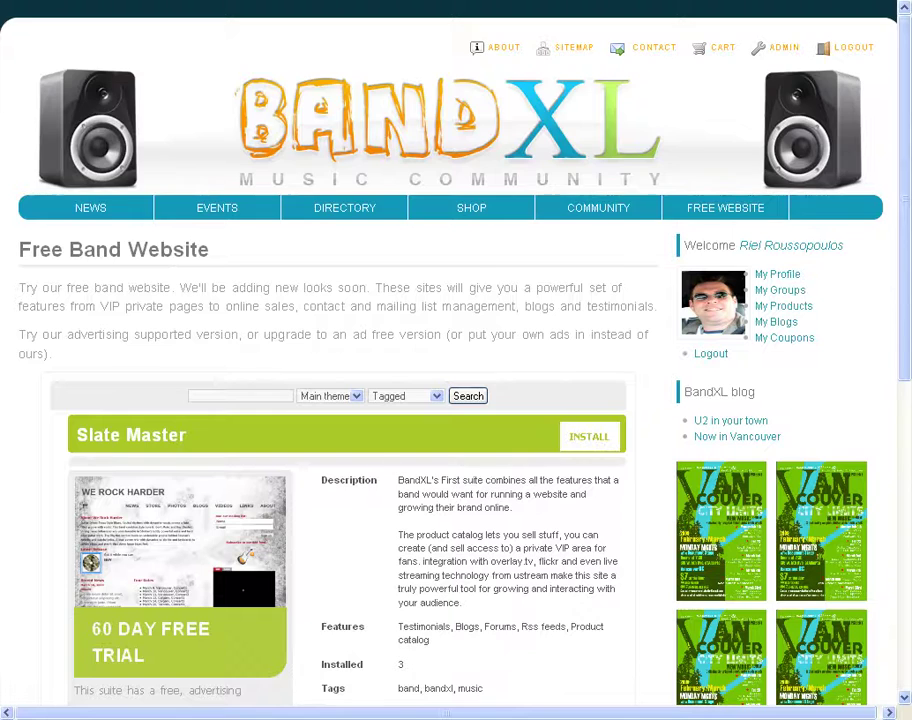
scroll(700, 465, "down", 12)
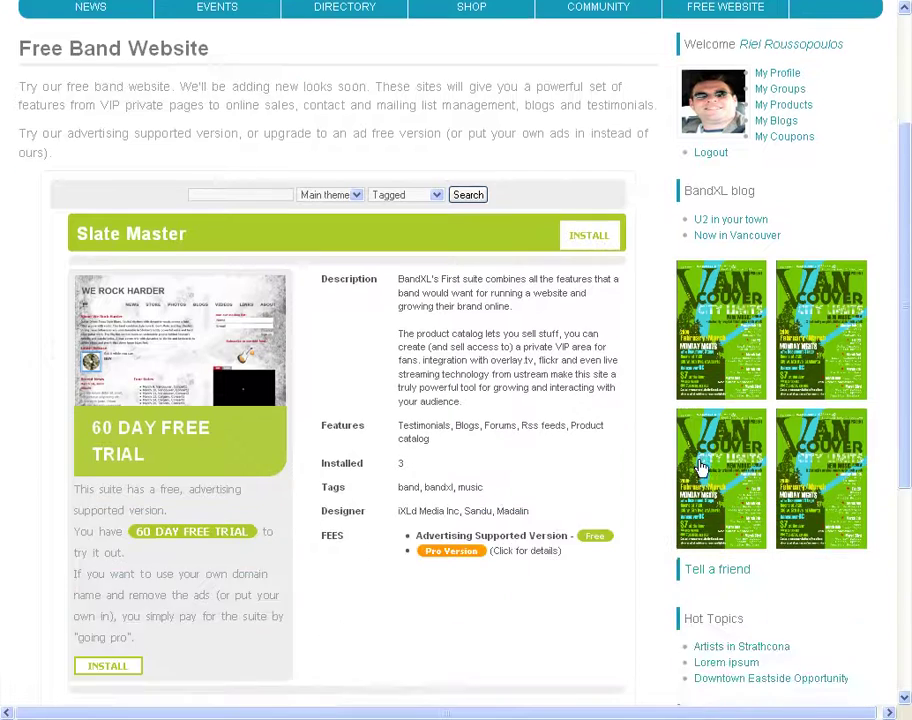
scroll(700, 462, "up", 4)
scroll(617, 65, "up", 1)
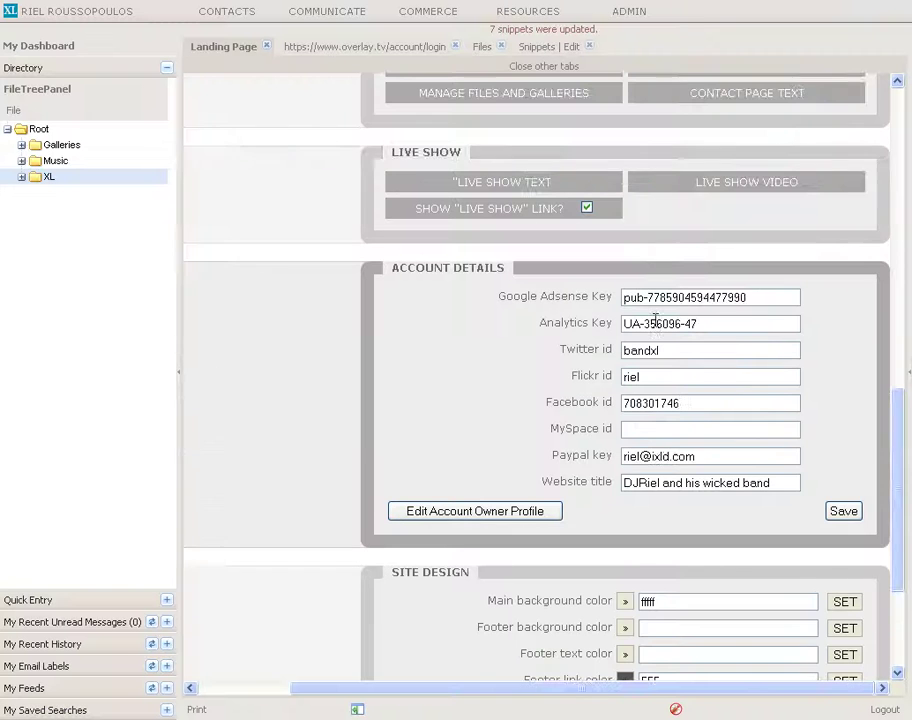
- Return to XLsuite, clear the Facebook id in the account details and save them
scroll(641, 340, "down", 2)
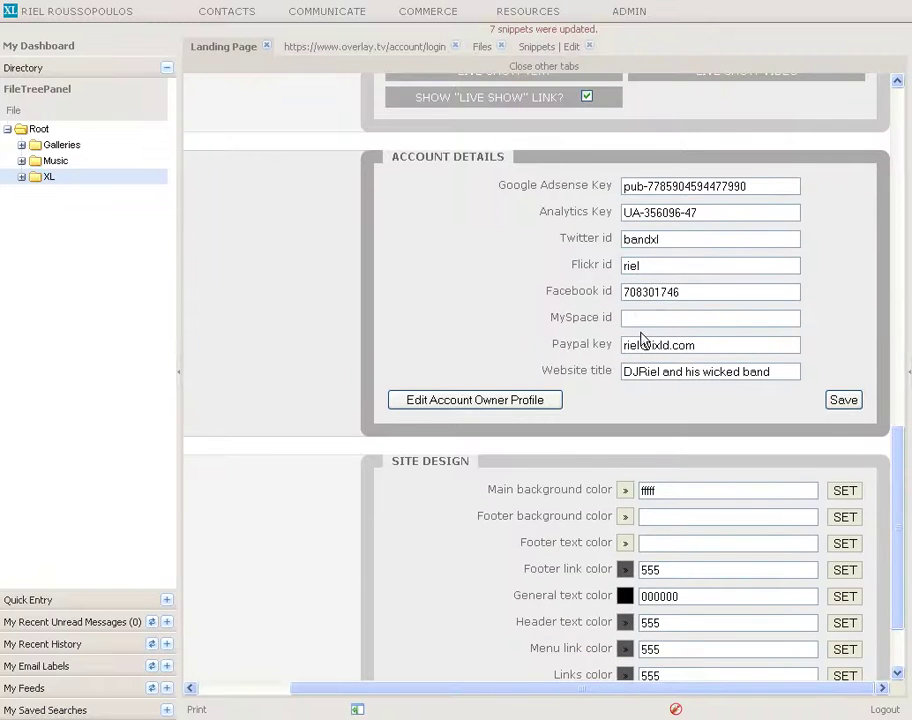
left_click_drag(685, 291, 497, 291)
key("BackSpace")
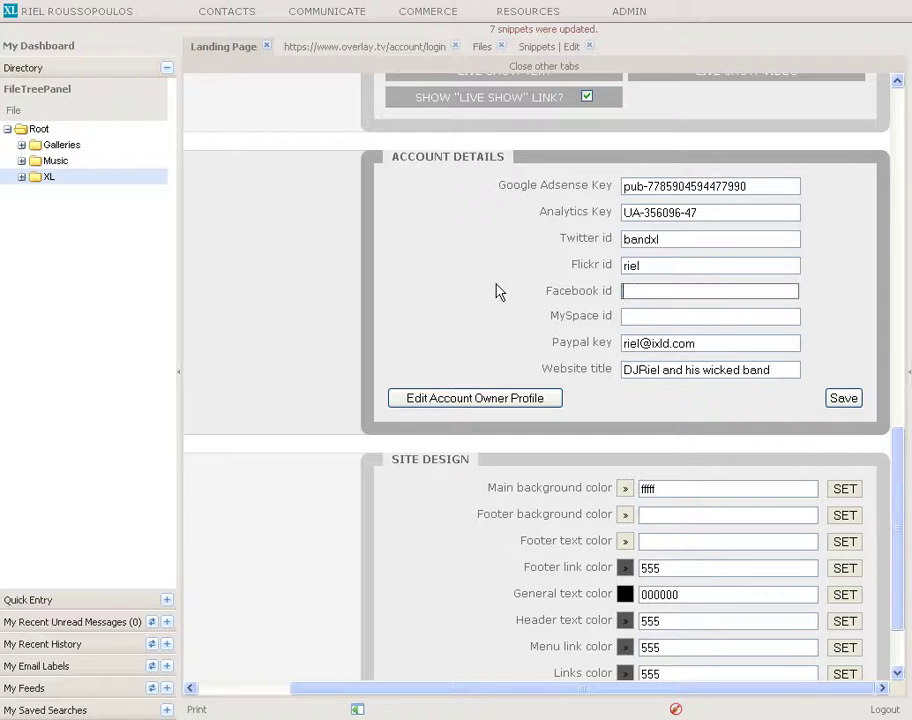
left_click(843, 401)
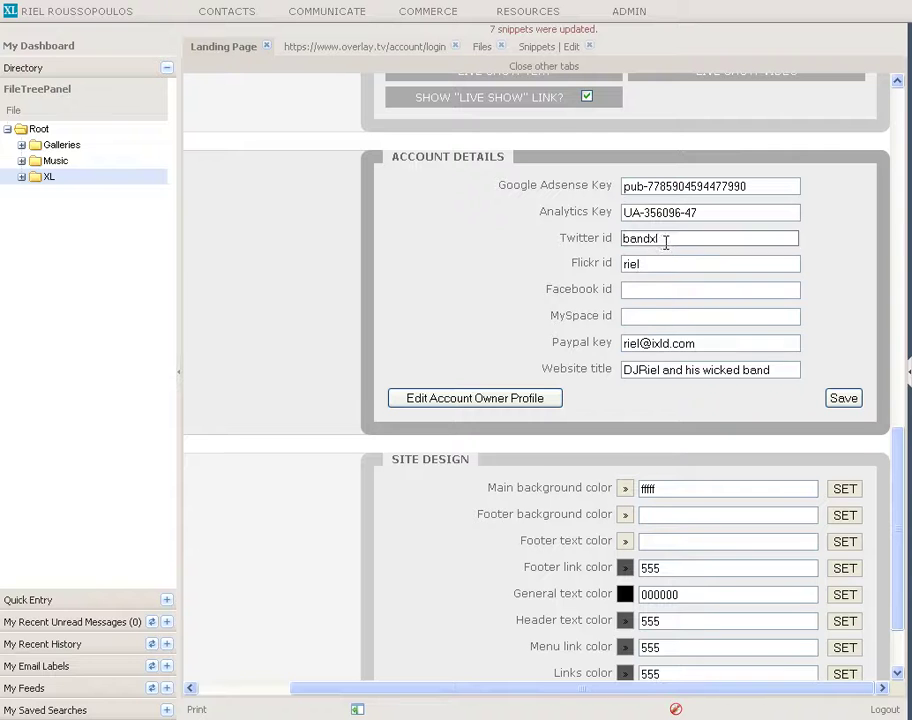
- Go to Facebook in a separate browser tab and open the account's own profile page
left_click(651, 290)
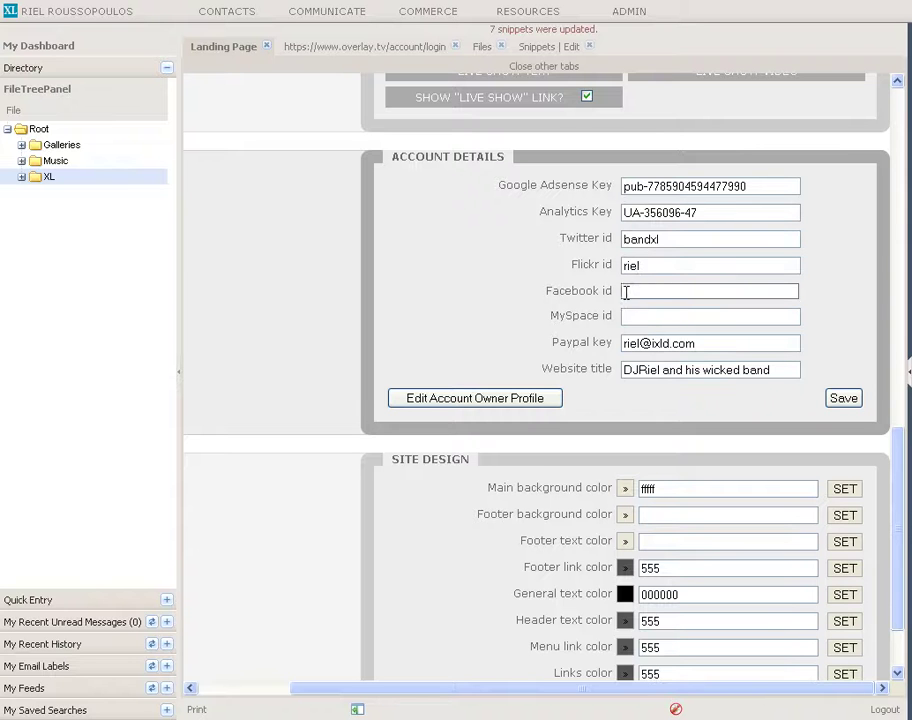
left_click(350, 281)
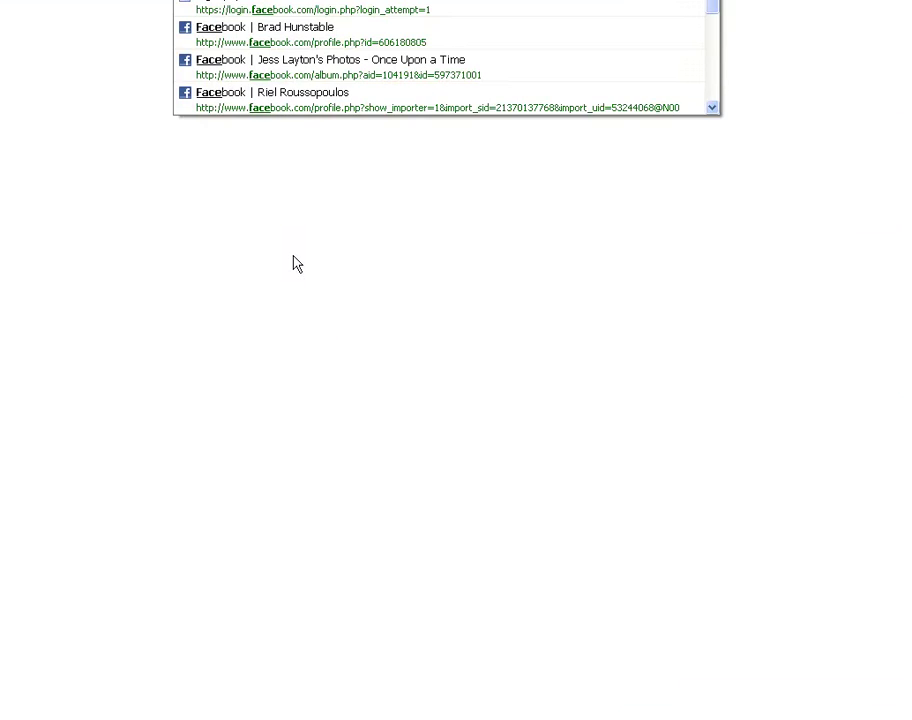
key("Return")
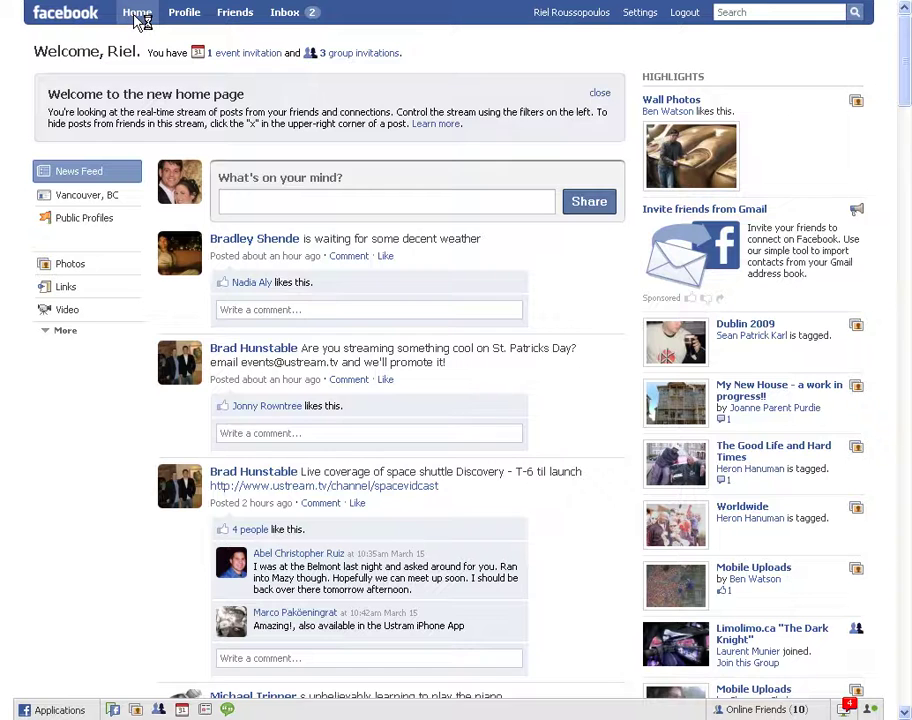
left_click(136, 13)
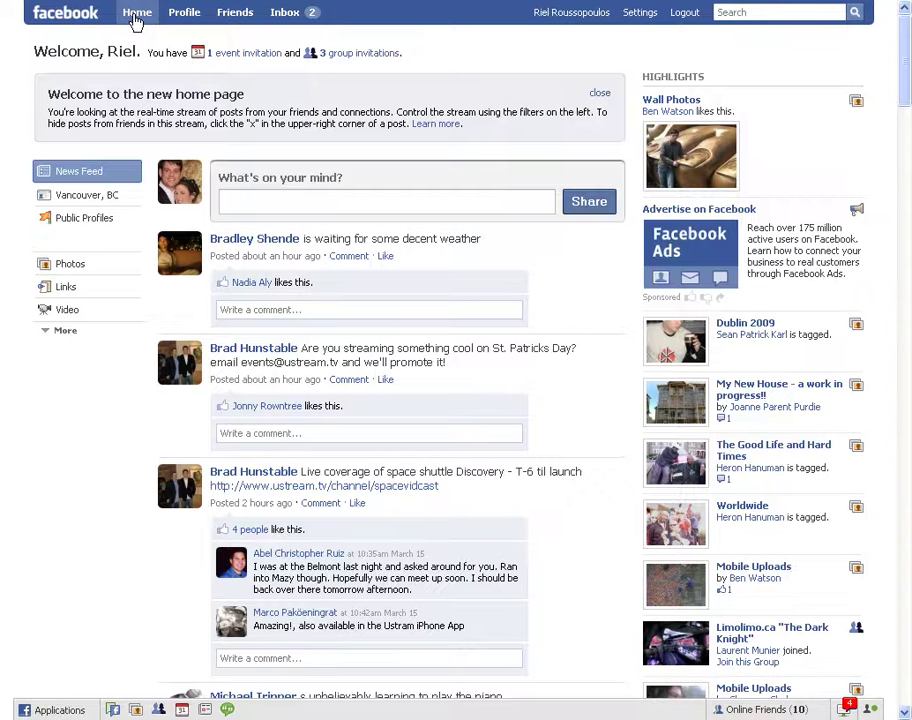
left_click(185, 13)
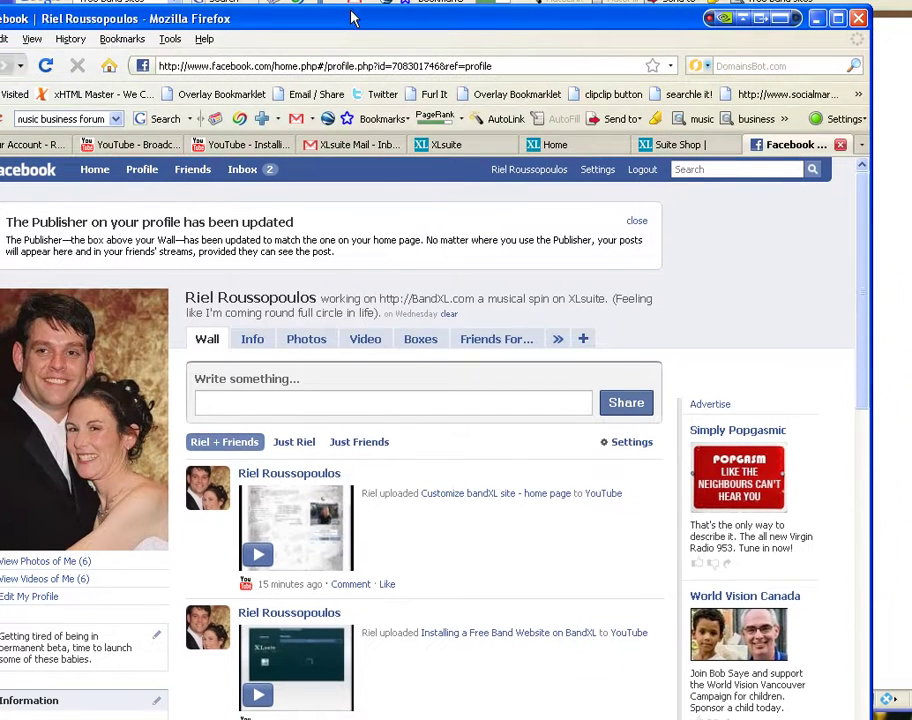
- Pick out the profile id number in the Facebook profile page's web address
left_click(387, 66)
left_click(388, 66)
left_click_drag(392, 65, 404, 65)
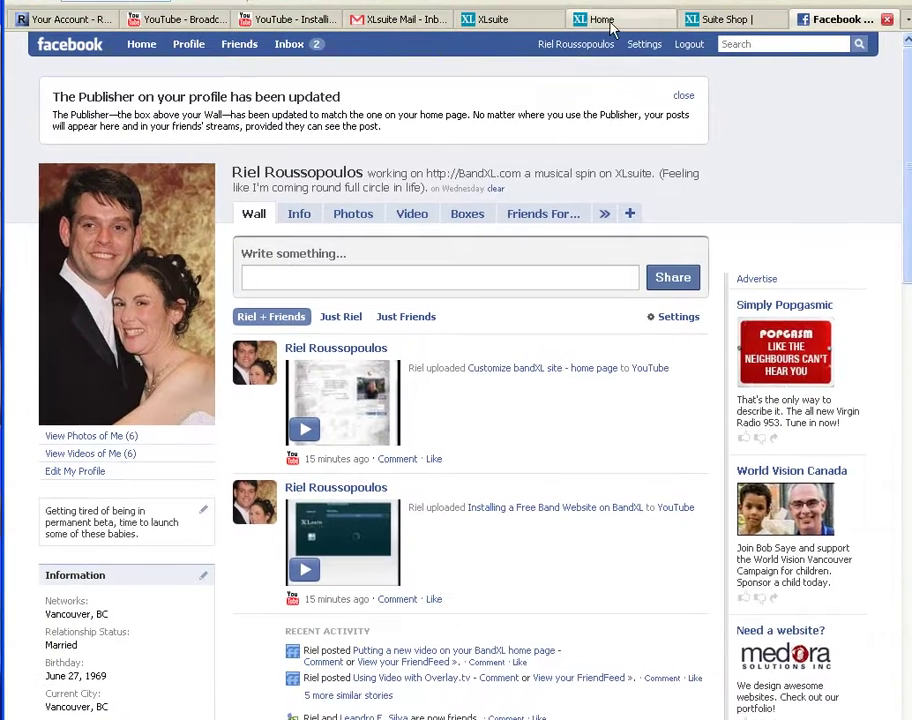
- Return to XLsuite, fill in the Facebook id with the profile's id number and save the account details
left_click(612, 28)
left_click(525, 28)
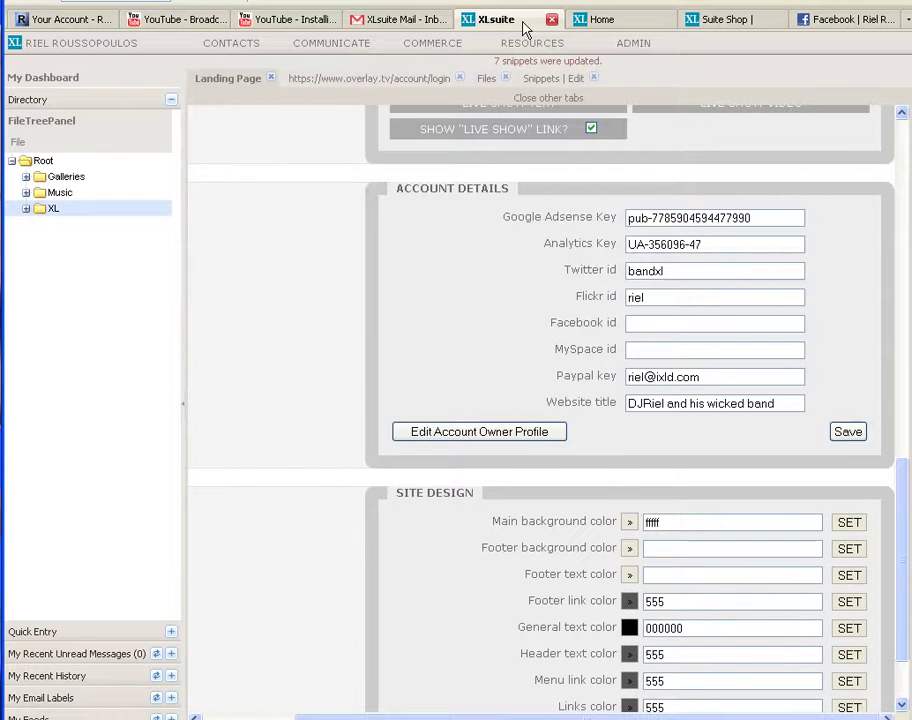
left_click(637, 322)
type("708301746")
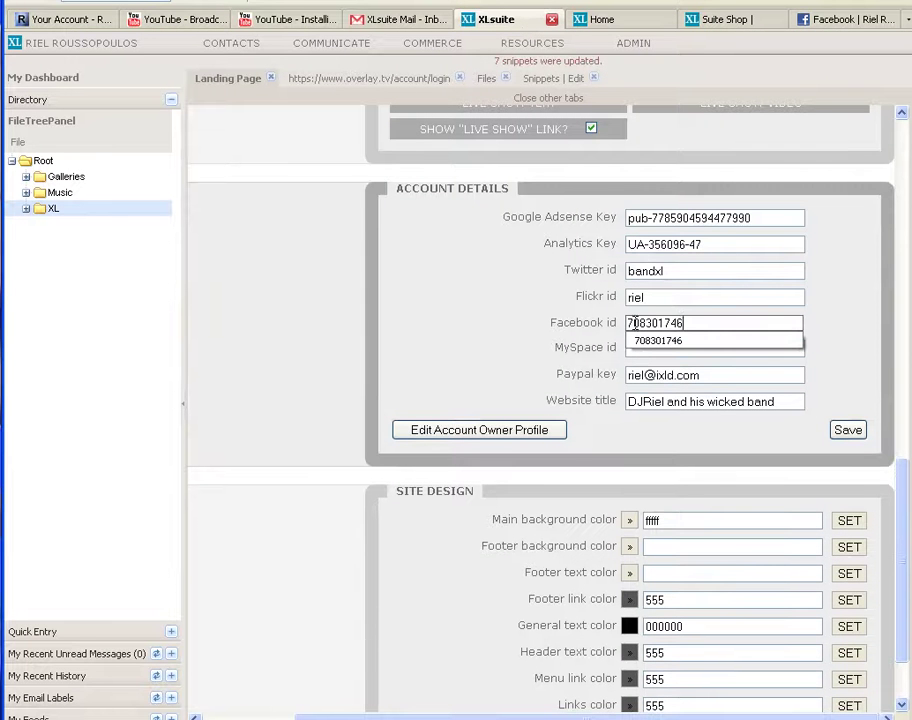
left_click(860, 429)
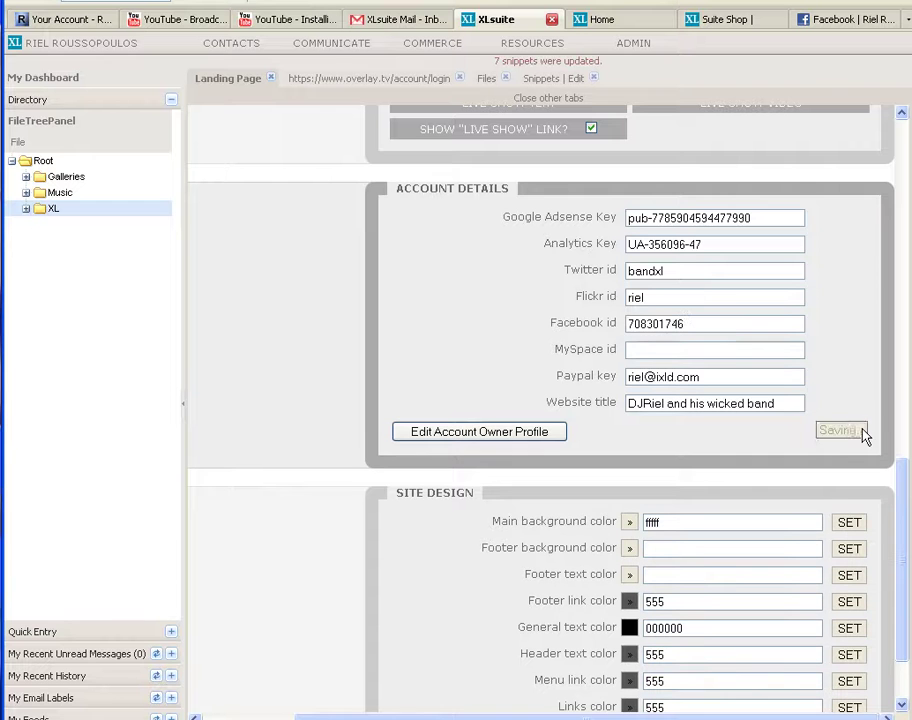
- Reload the band site's home page, check where its Facebook link leads and close the opened profile page
left_click(640, 19)
key("F5")
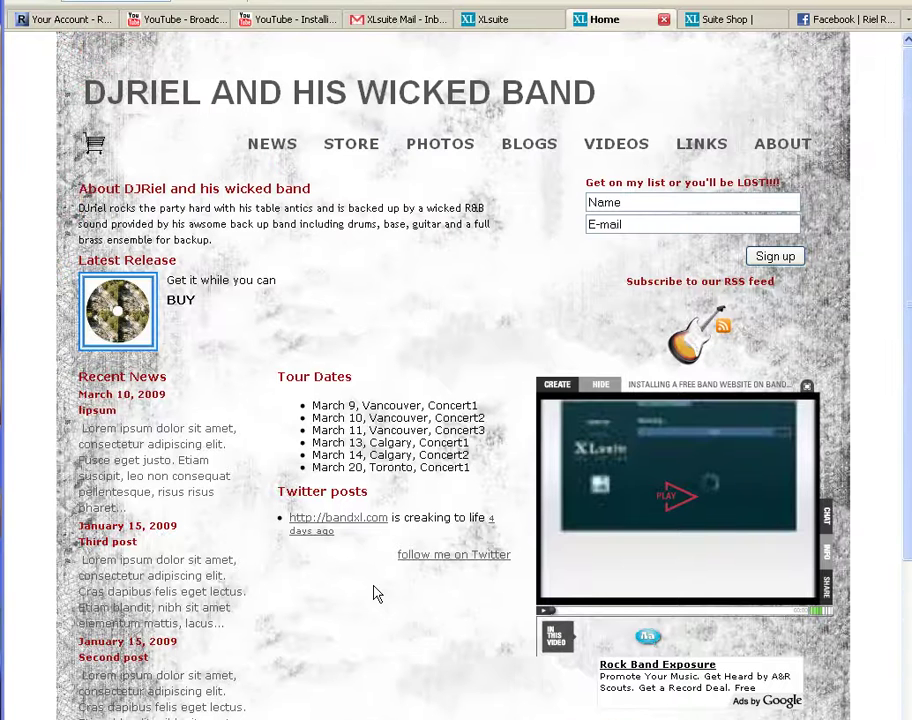
scroll(380, 600, "down", 5)
scroll(387, 511, "down", 1)
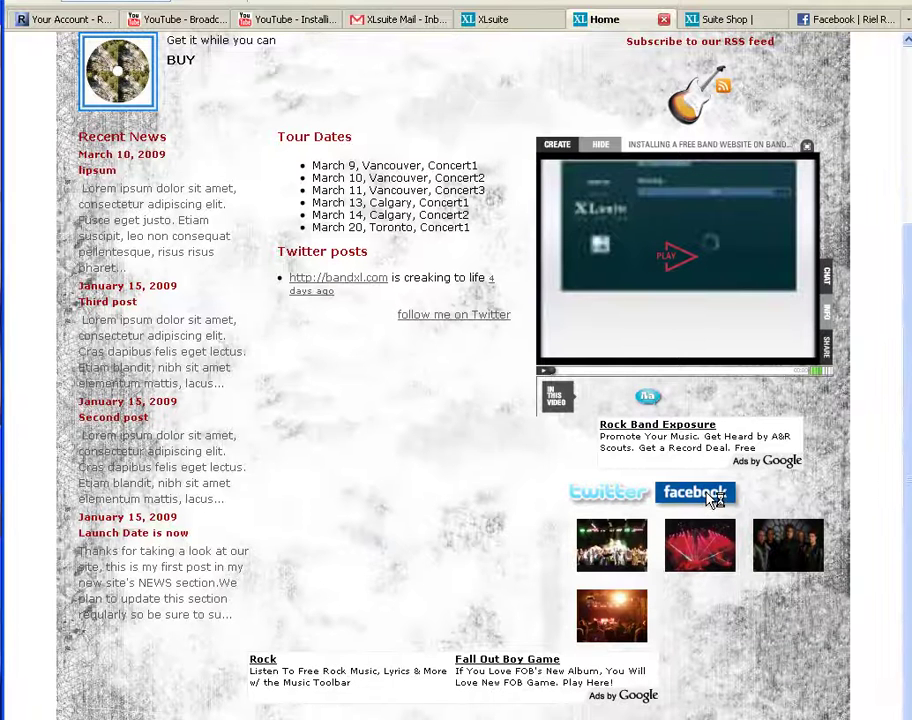
left_click(714, 498)
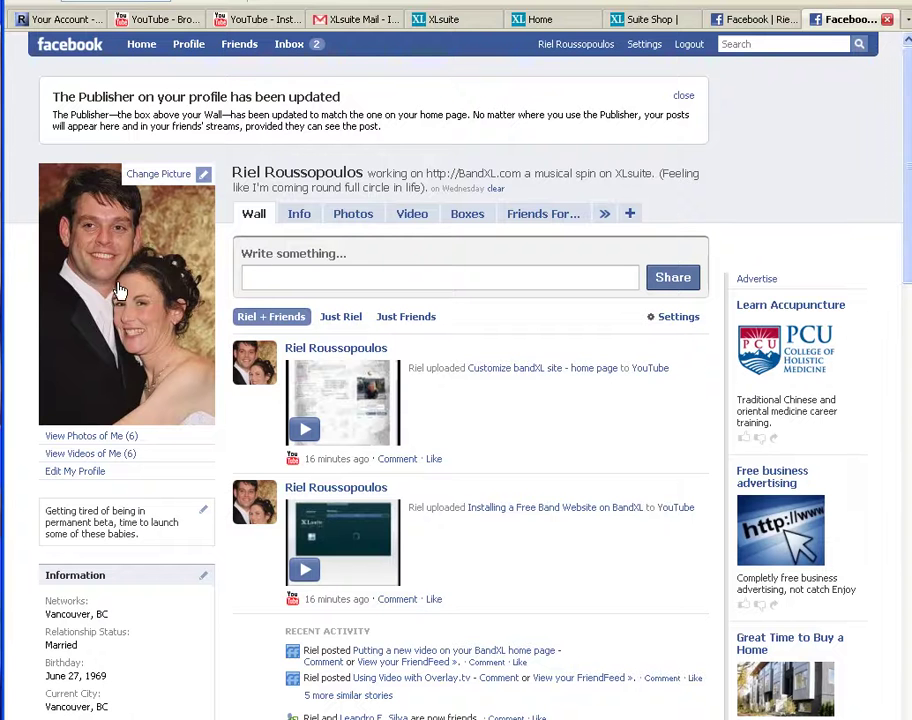
left_click(886, 19)
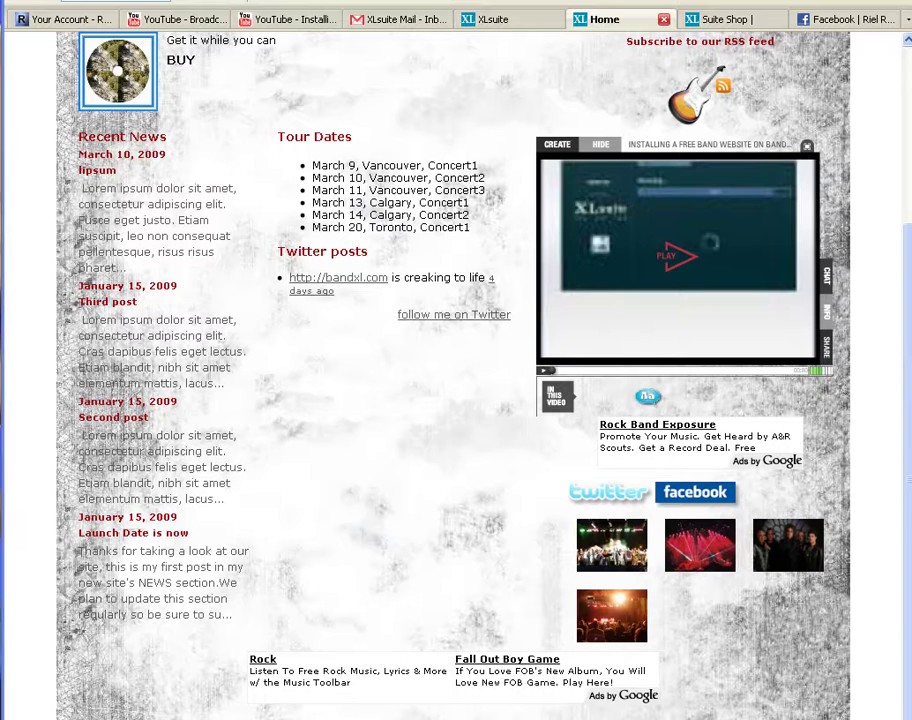
- Go back to XLsuite and examine the MySpace id and Analytics Key fields in the account details
left_click(510, 21)
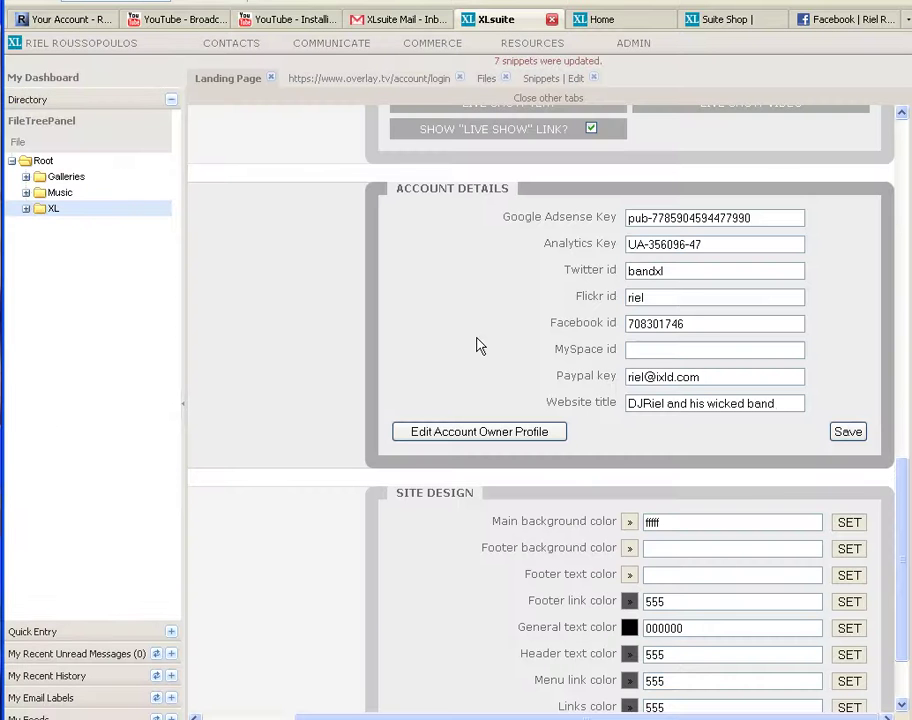
left_click(652, 349)
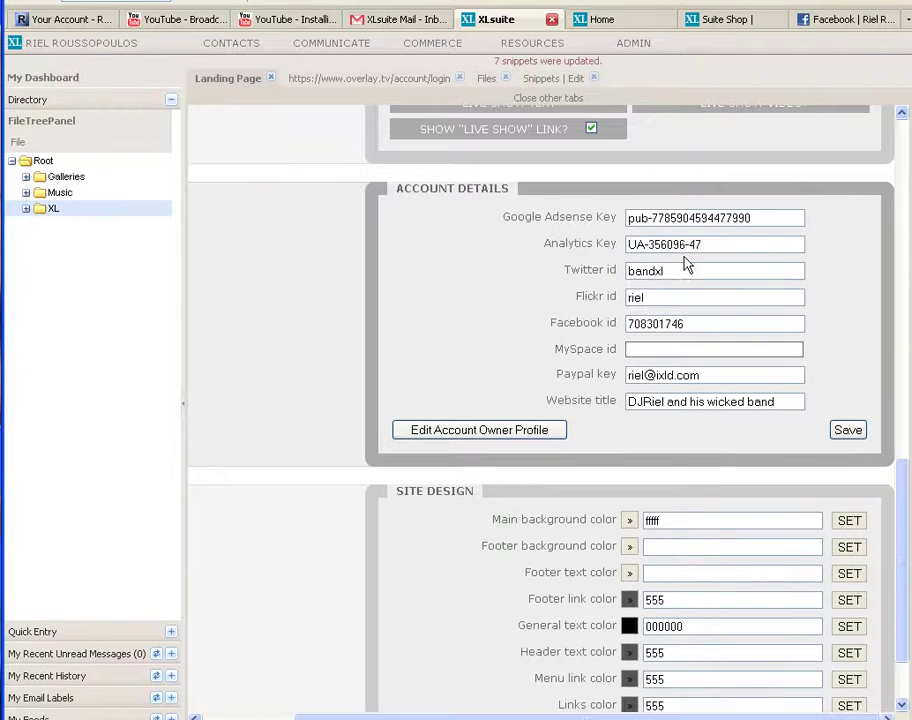
left_click_drag(713, 243, 622, 244)
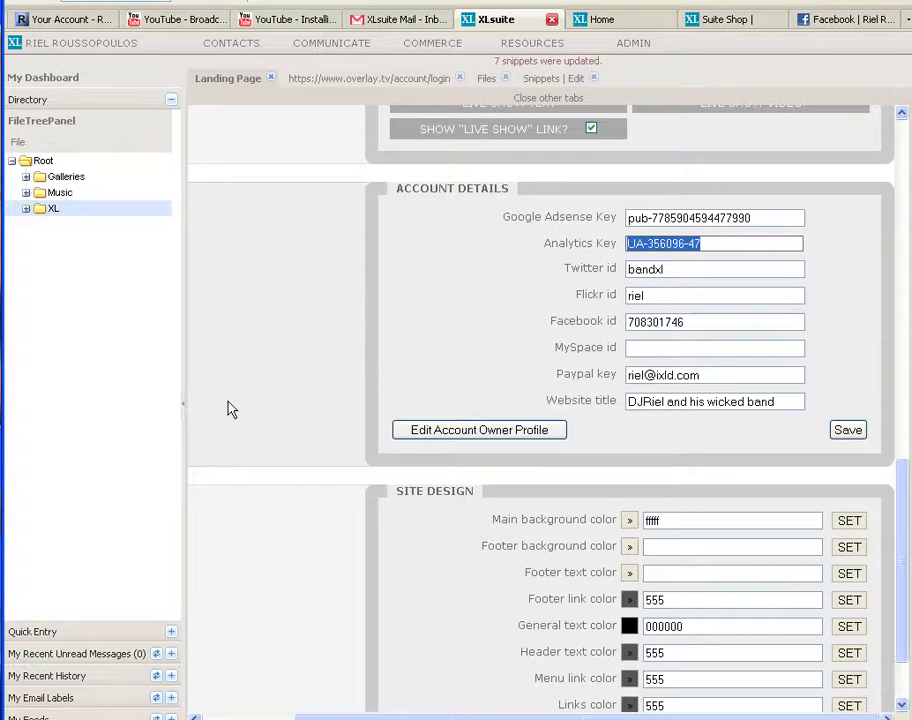
- Open google.com/analytics in a new browser tab and access the Analytics accounts overview
key("ctrl+t")
type("google.co")
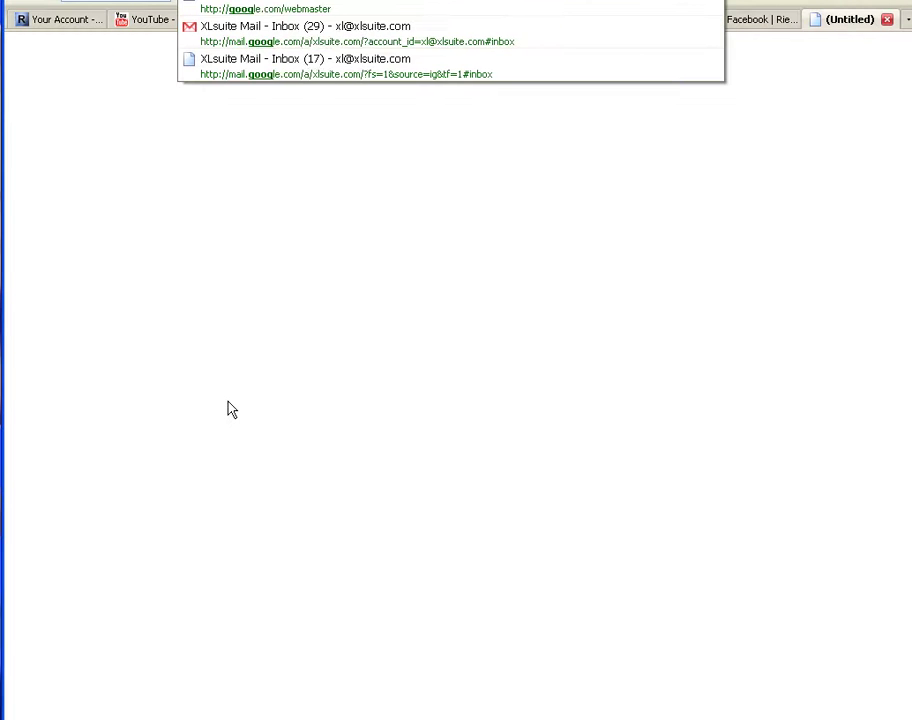
type("m")
key("Return")
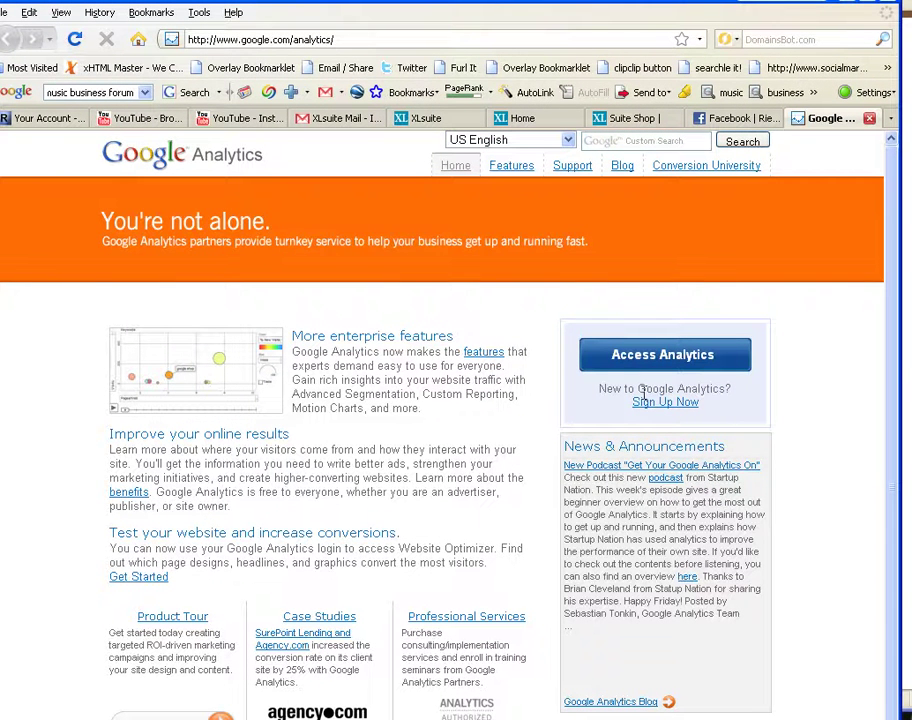
left_click(667, 357)
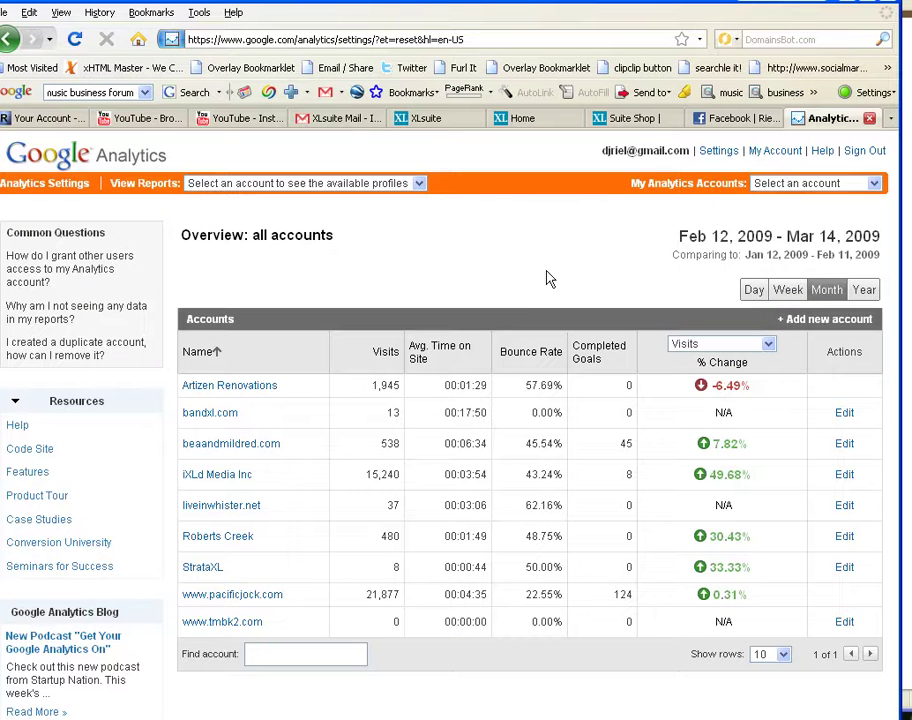
- Open the bandxl.com Analytics account, view its report and look over the dashboard and traffic sources
left_click(210, 413)
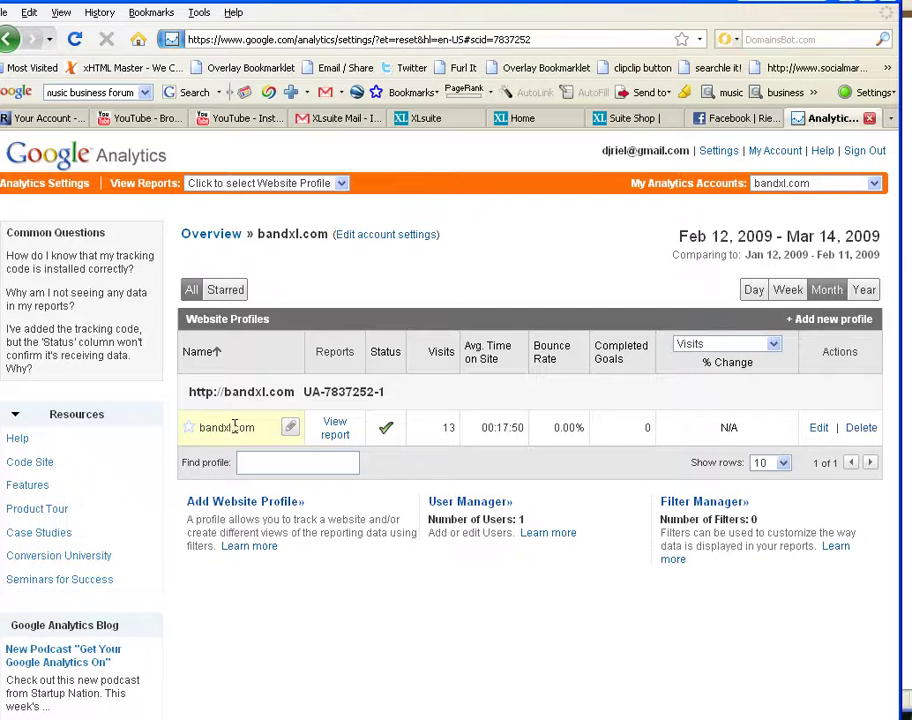
left_click(338, 428)
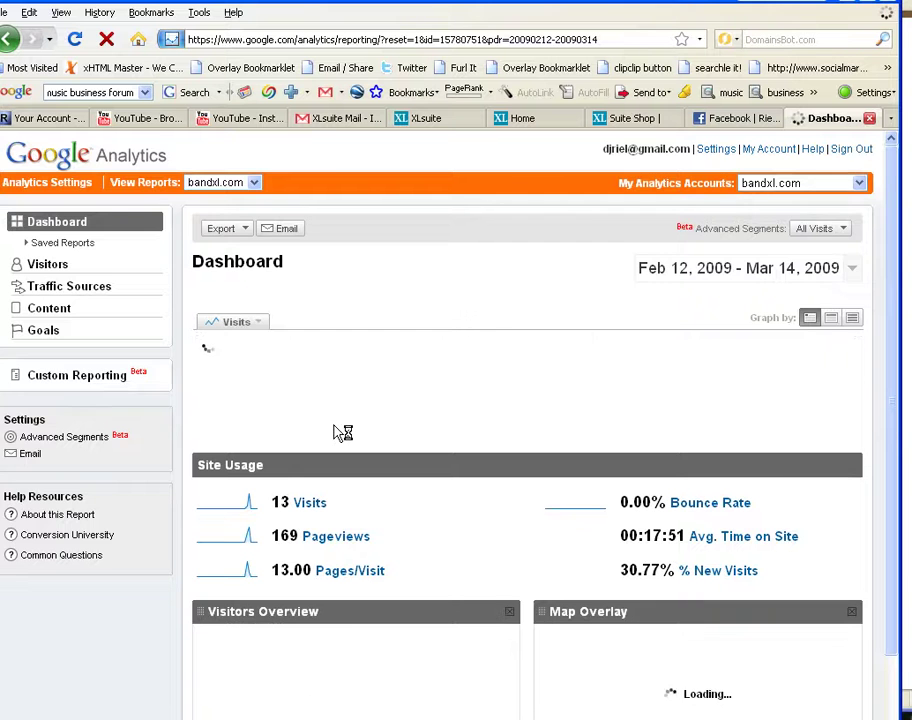
scroll(515, 573, "down", 3)
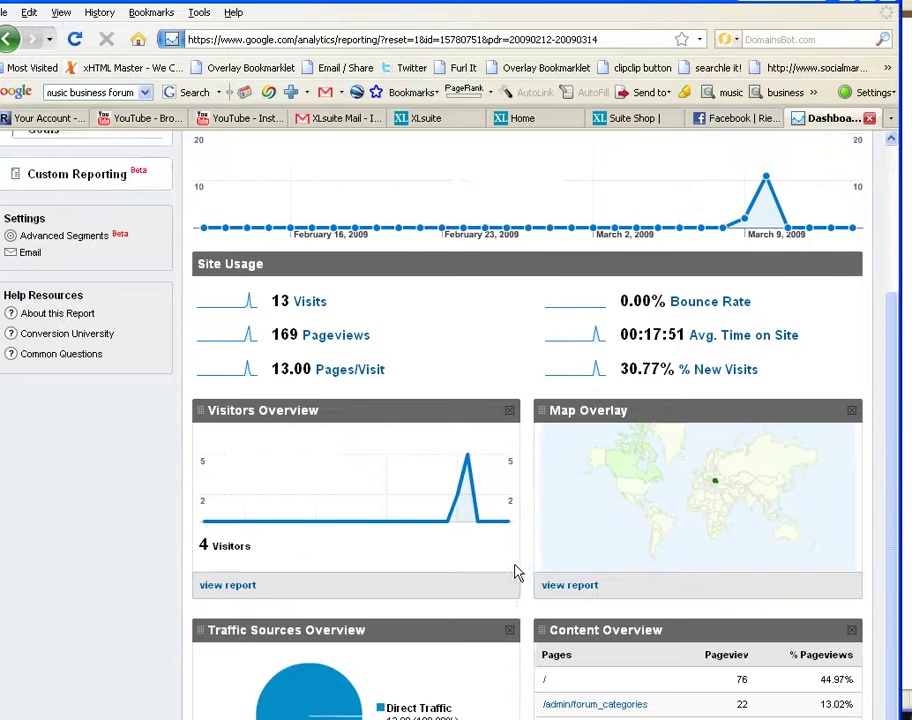
scroll(519, 567, "down", 1)
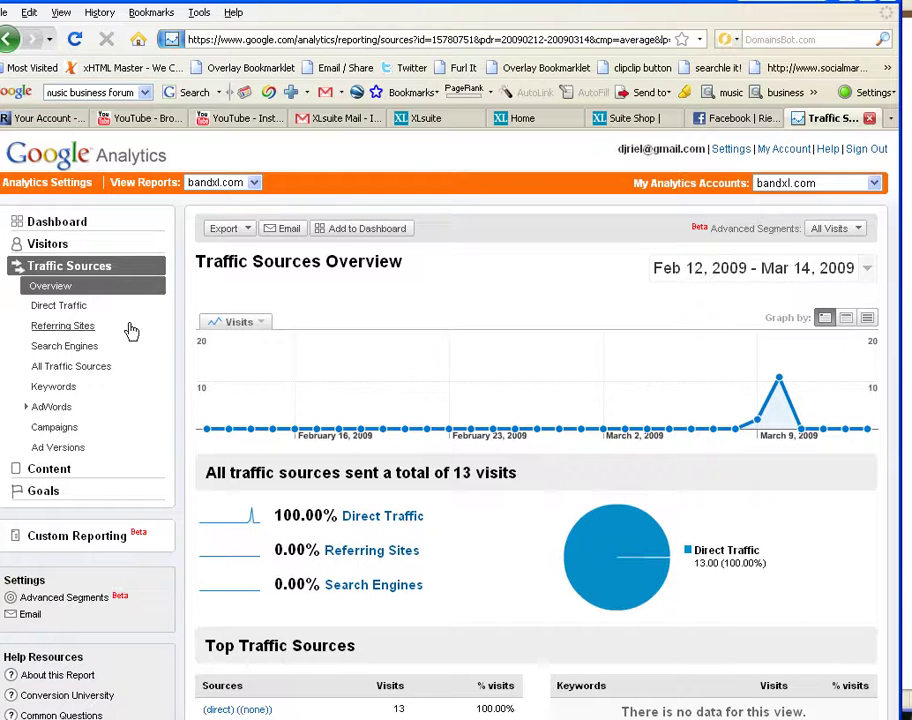
left_click(54, 293)
- Return to the Analytics settings and look through the bandxl.com profile settings for the site's tracking key
left_click(44, 184)
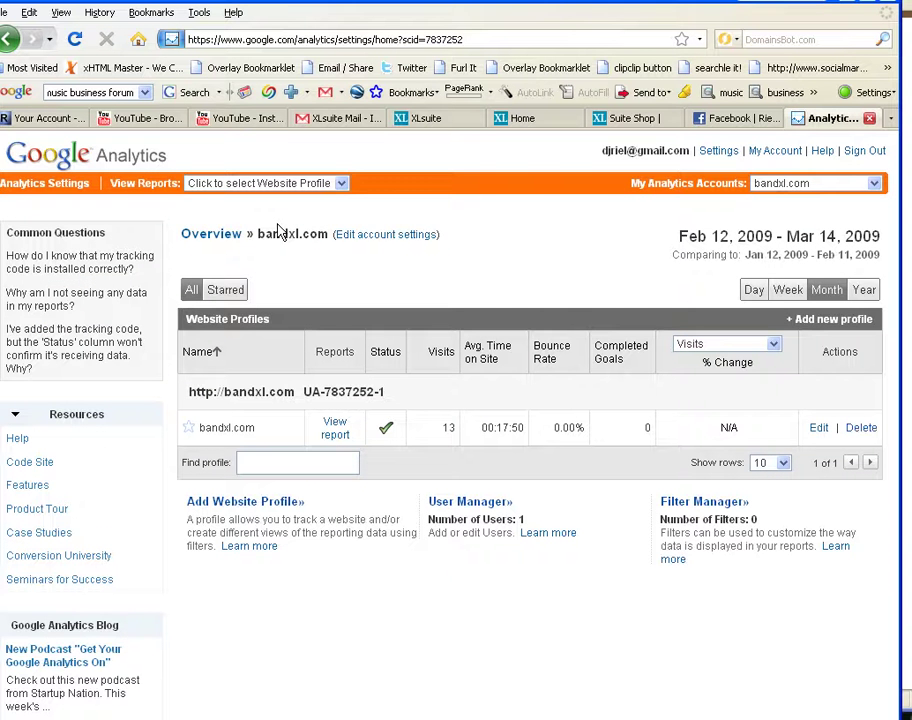
left_click(819, 429)
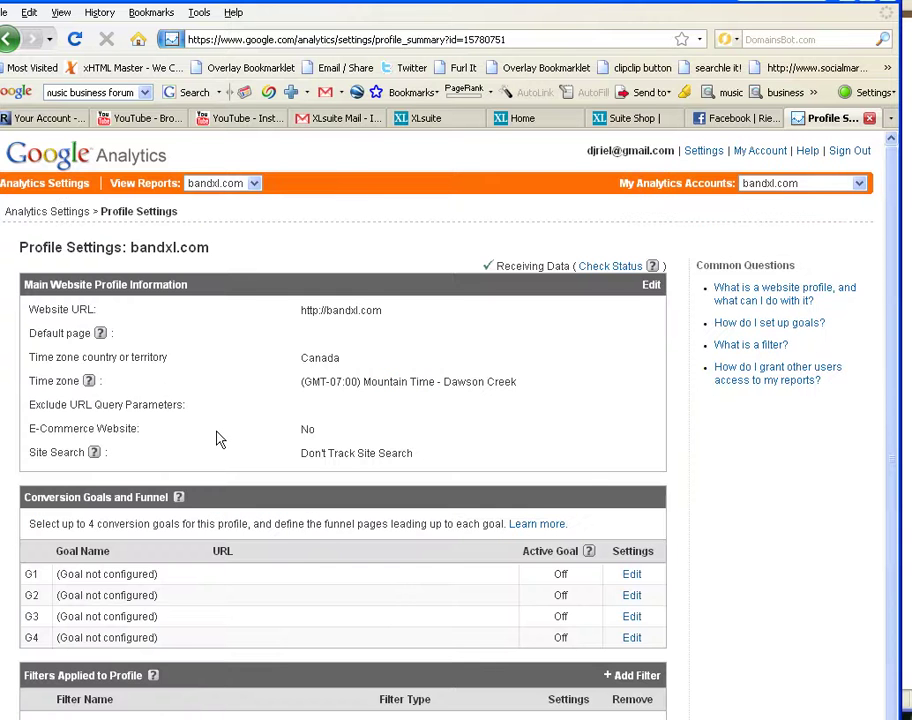
scroll(680, 433, "down", 1)
scroll(770, 445, "up", 1)
scroll(725, 471, "down", 1)
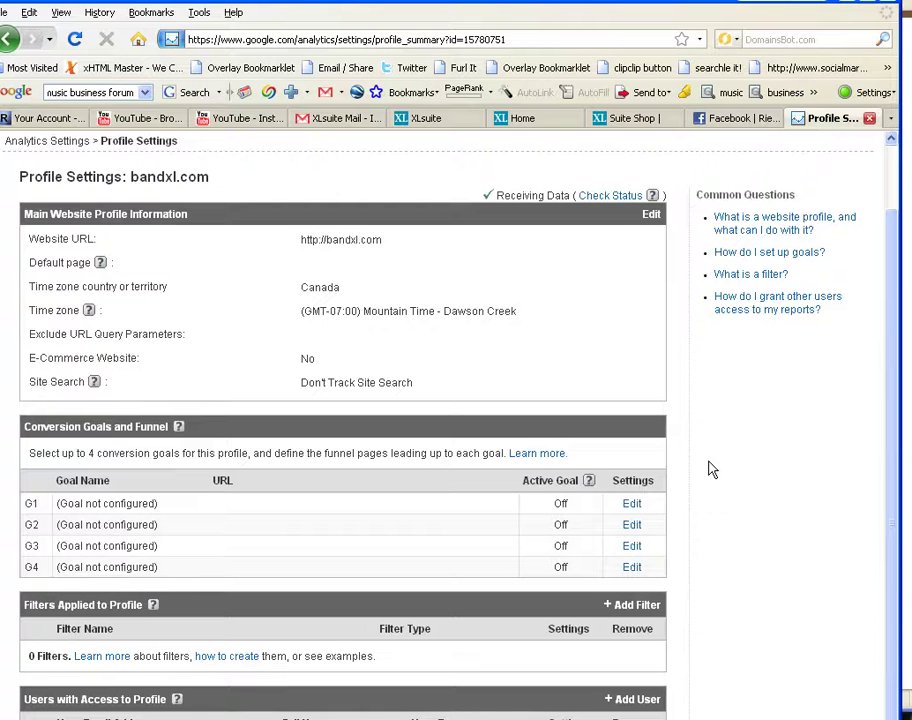
left_click(650, 215)
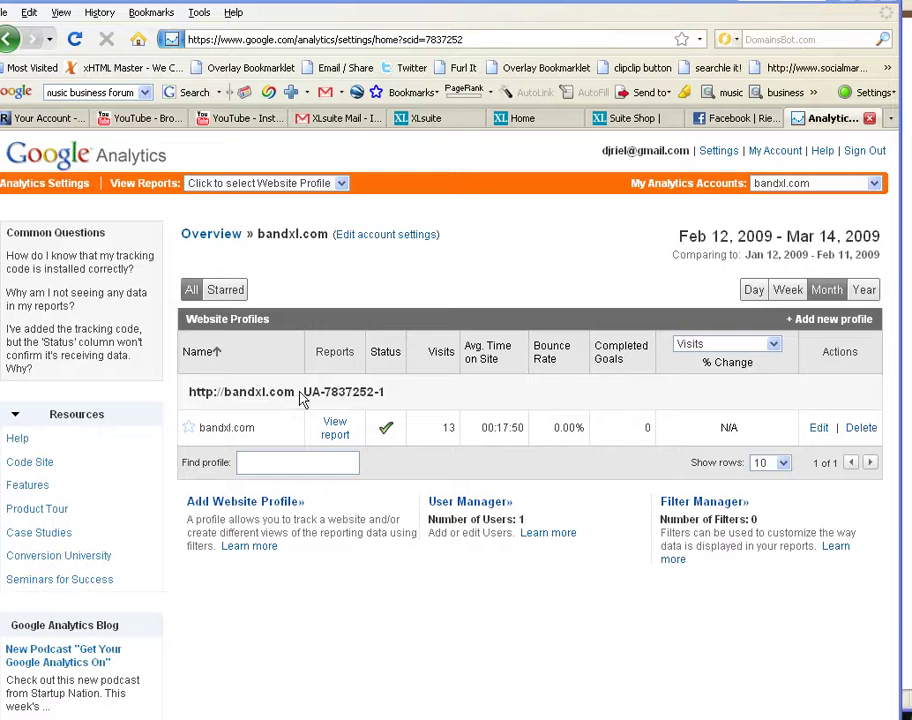
- Copy the tracking key shown beside the bandxl.com address and return to the account details in XLsuite
left_click_drag(305, 396, 391, 397)
key("ctrl+c")
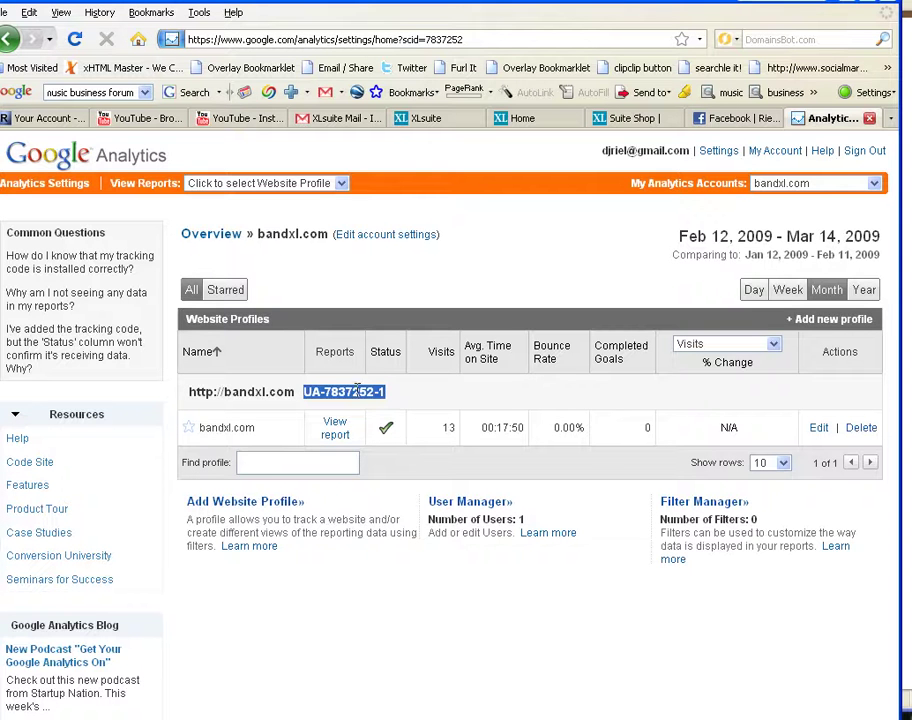
left_click(628, 118)
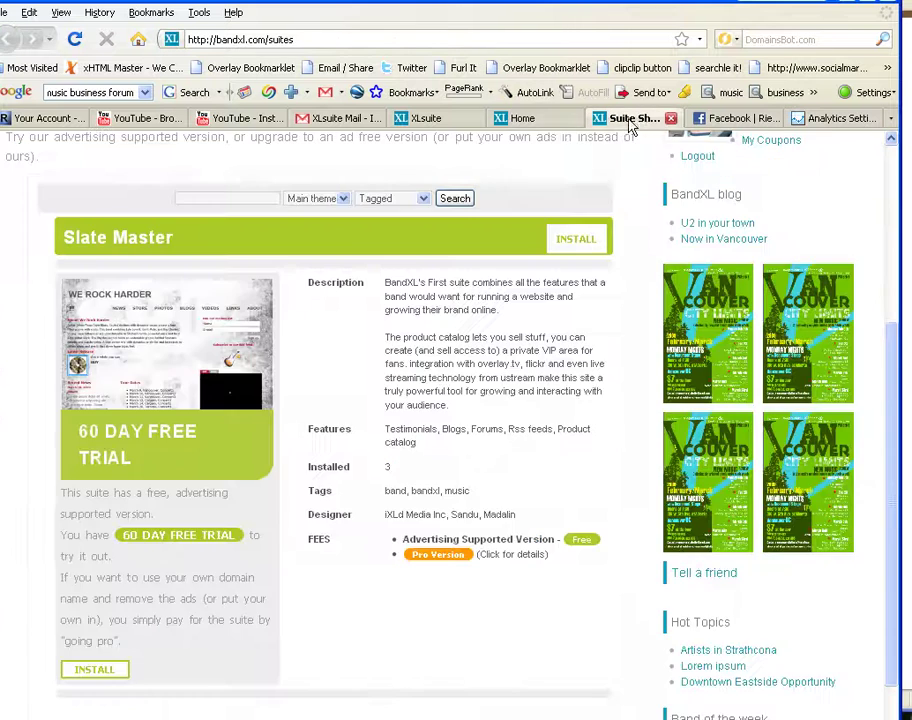
left_click(520, 118)
left_click(430, 118)
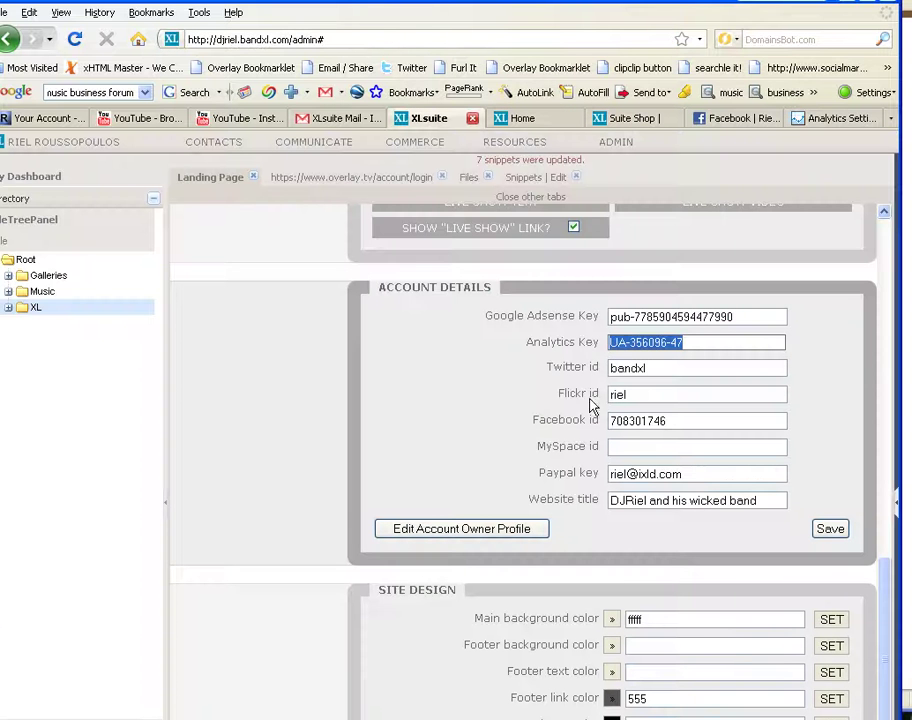
- Replace the Analytics Key with the copied tracking key, remove the leading spaces and save the account details
left_click(692, 342)
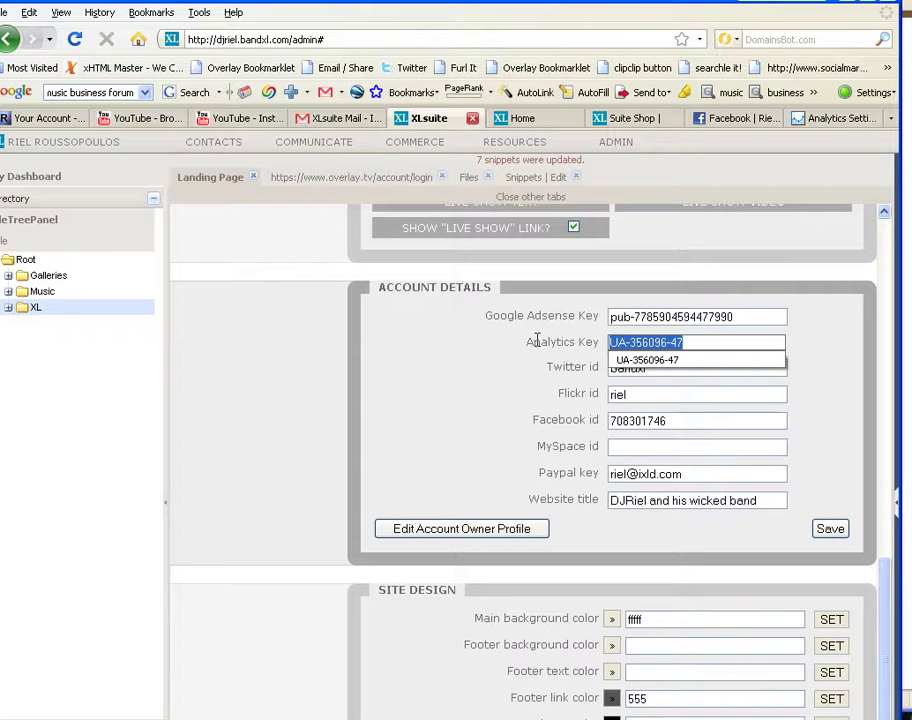
key("ctrl+v")
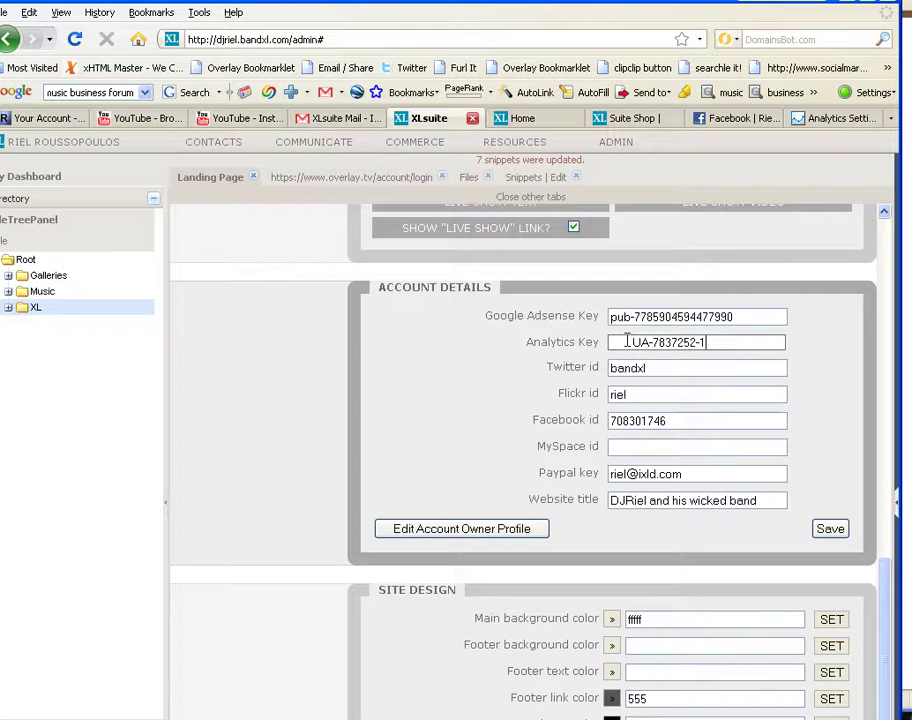
left_click_drag(632, 342, 586, 342)
key("BackSpace")
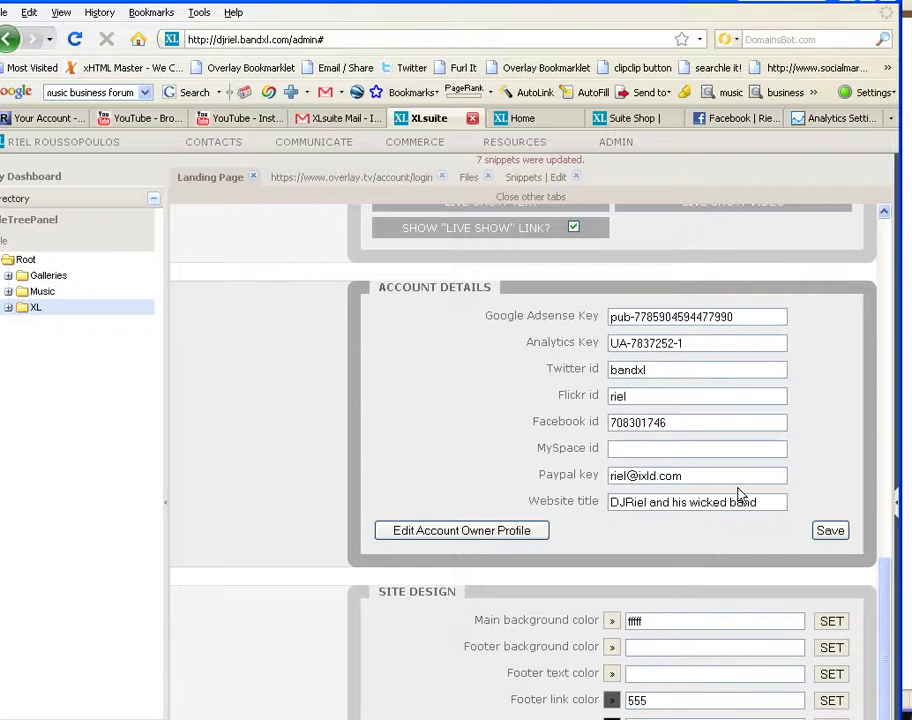
left_click(829, 530)
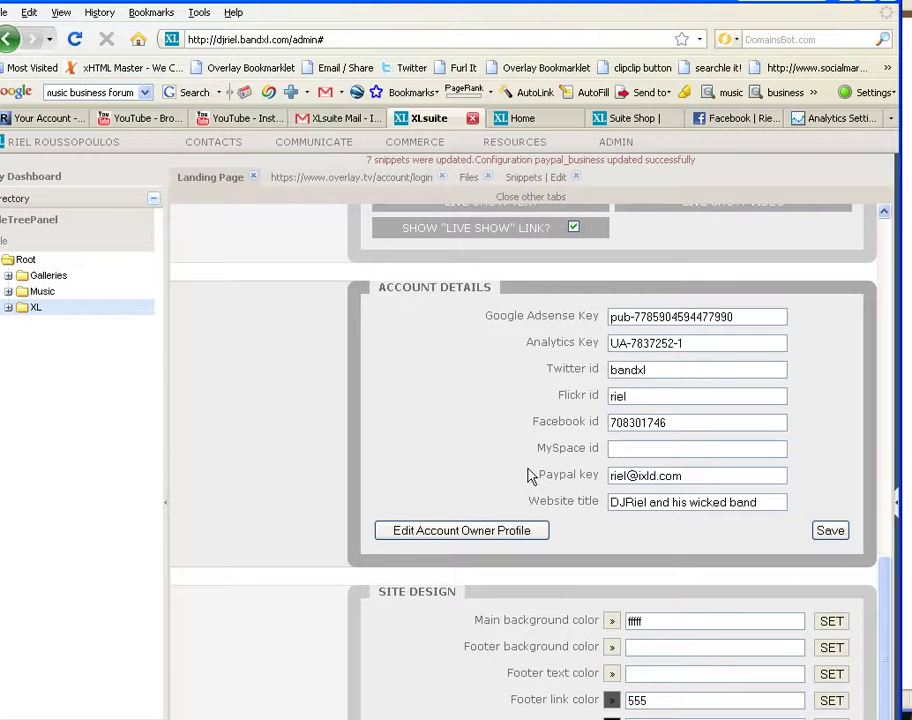